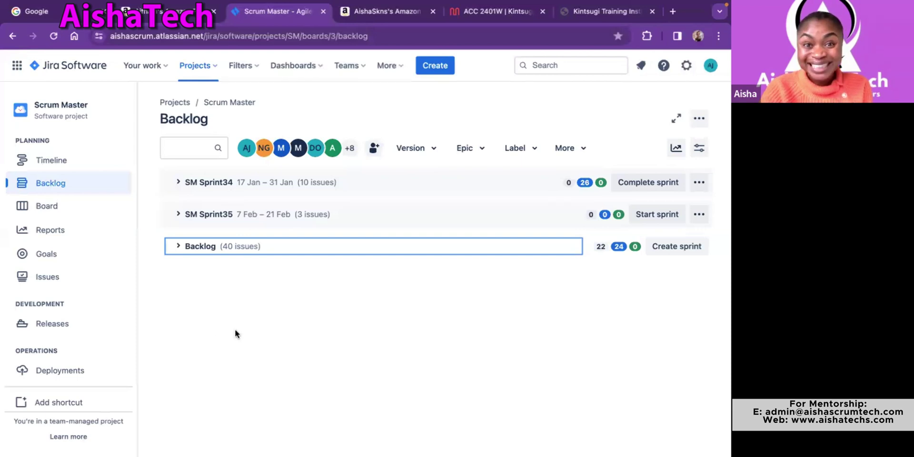
Expand the issue lists of the Backlog and the active SM Sprint34.
click(179, 247)
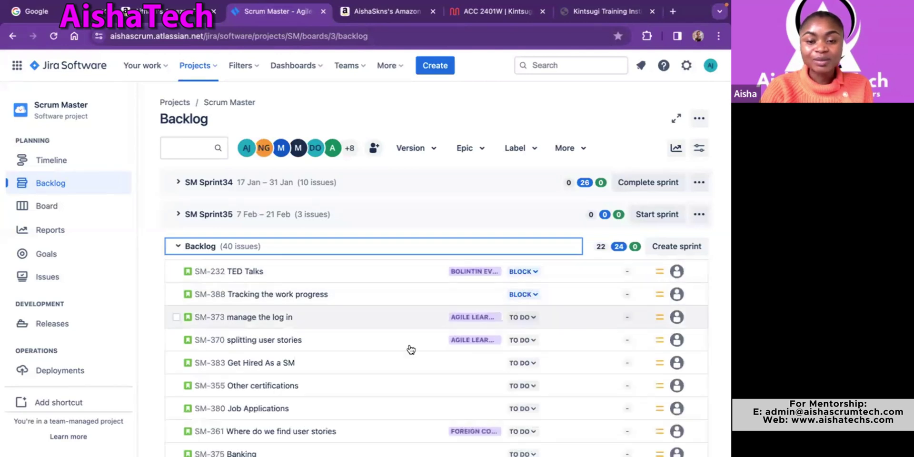
click(180, 248)
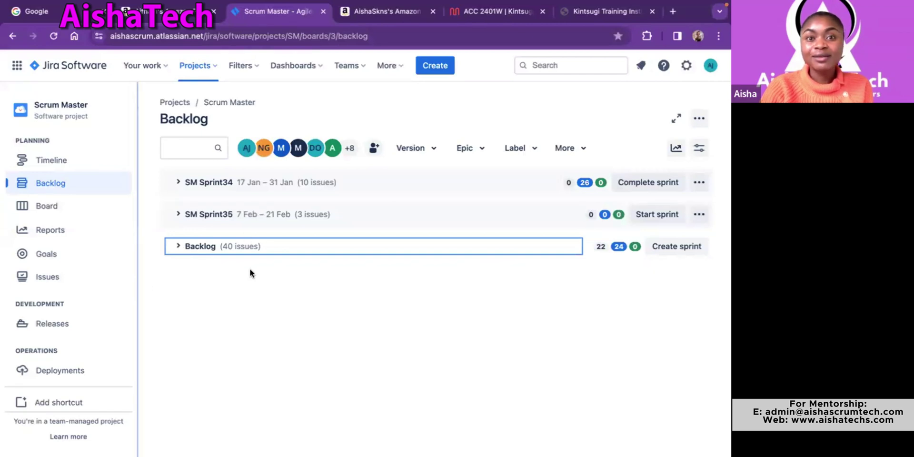
click(180, 247)
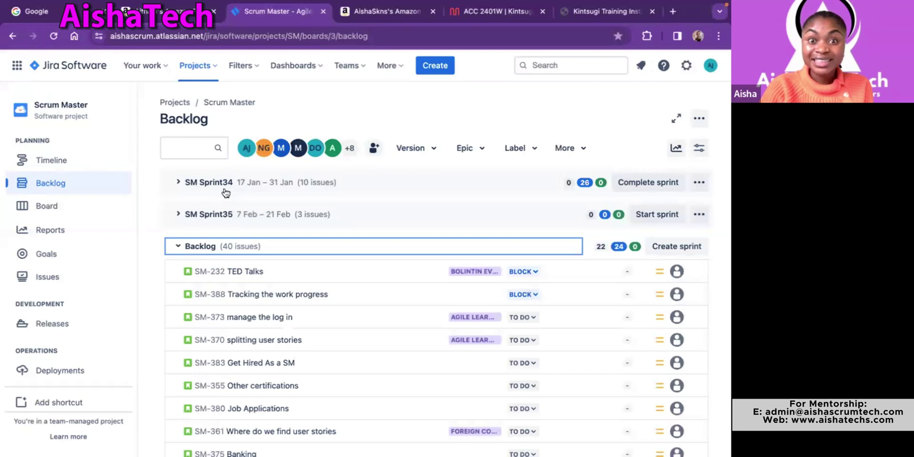
click(178, 182)
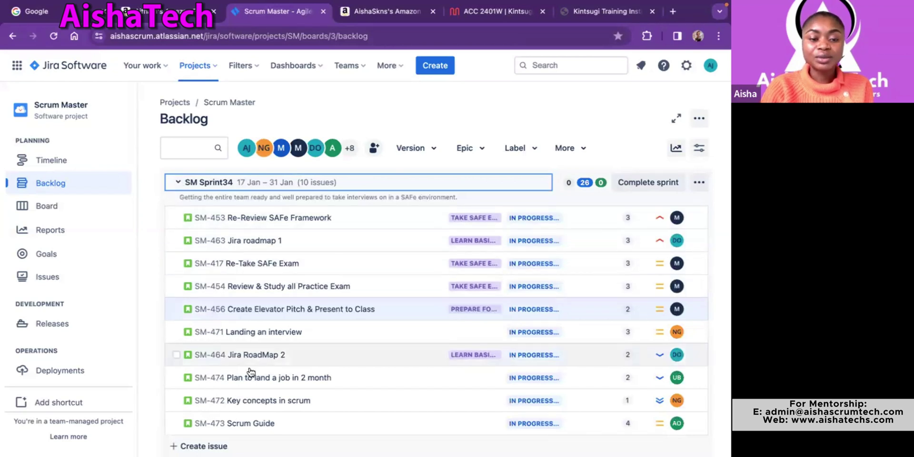
Move issue SM-473 Scrum Guide out of SM Sprint34 into the Backlog, directly below TED Talks, accepting the sprint scope change.
scroll(251, 372, down, 5)
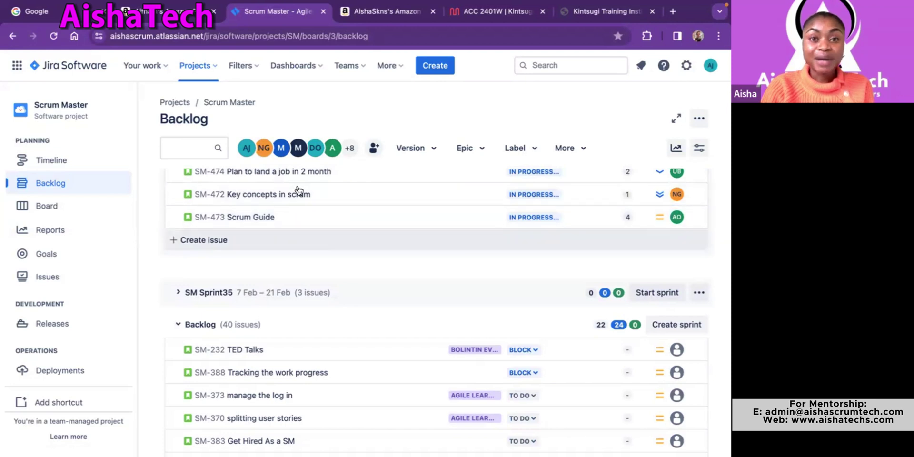
scroll(312, 274, down, 1)
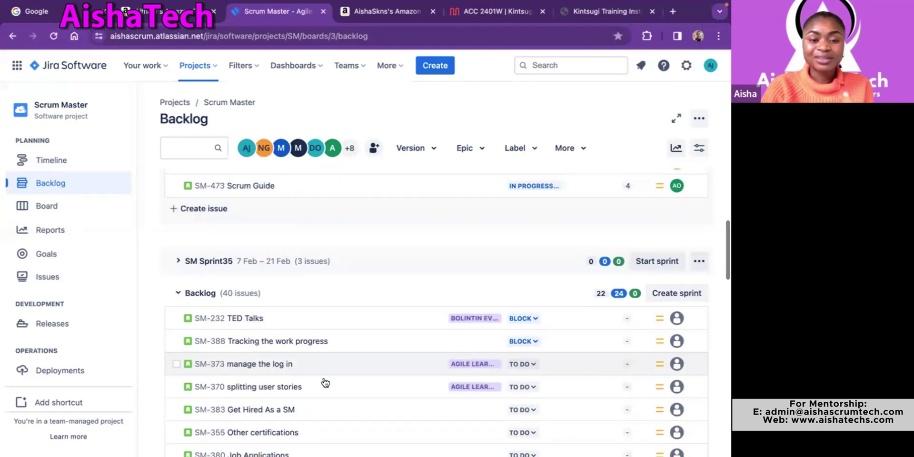
scroll(347, 320, up, 1)
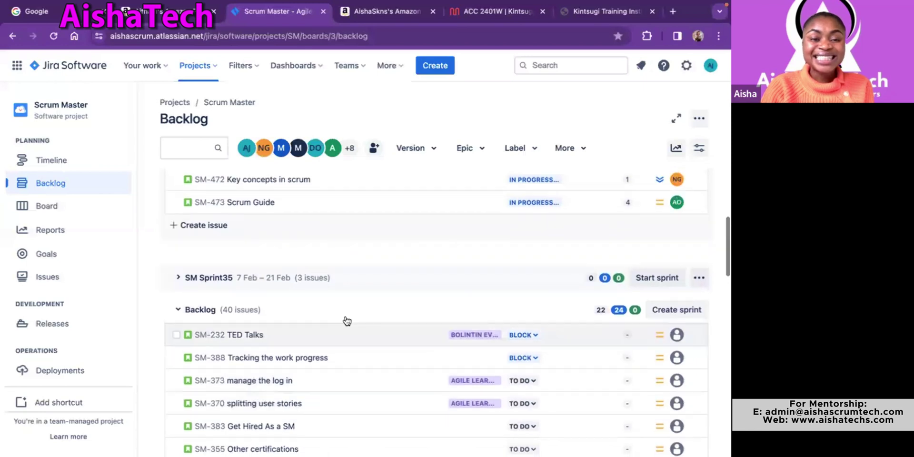
scroll(347, 320, down, 1)
drag(356, 192, 404, 299)
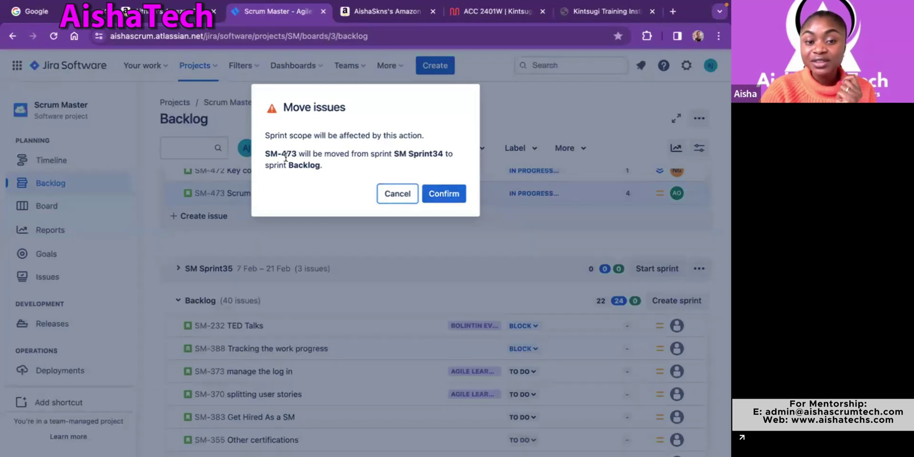
click(442, 199)
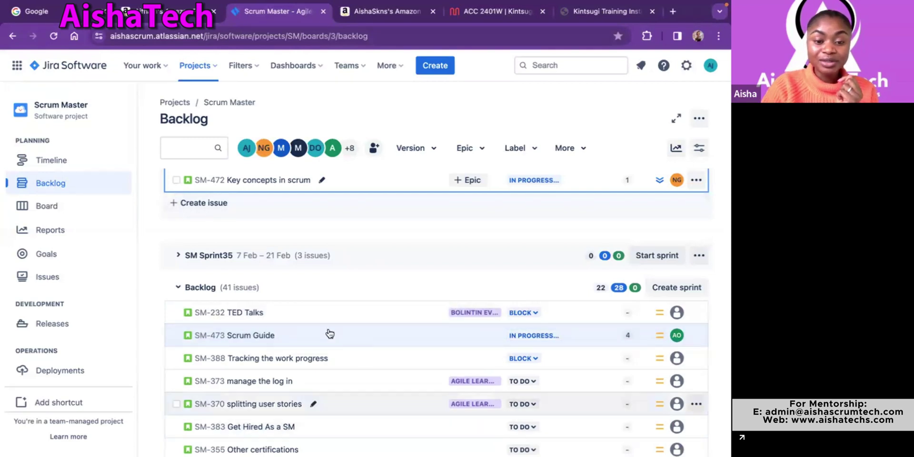
scroll(302, 306, up, 3)
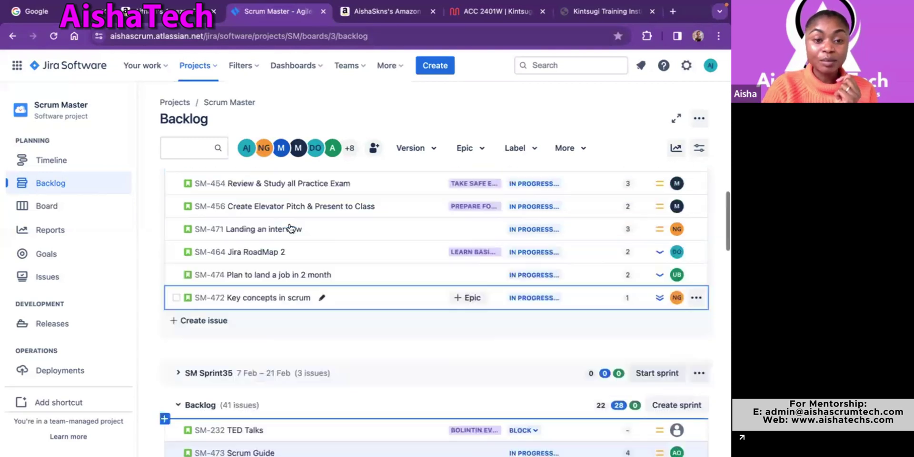
scroll(286, 350, down, 3)
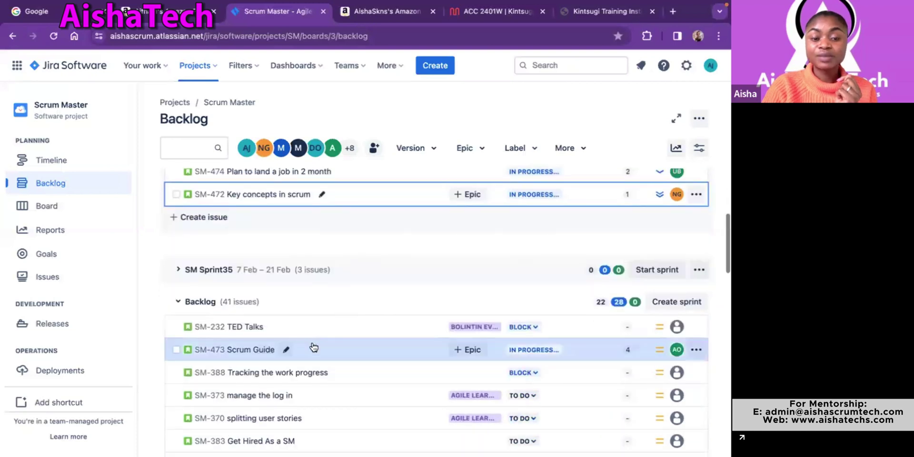
scroll(310, 347, up, 2)
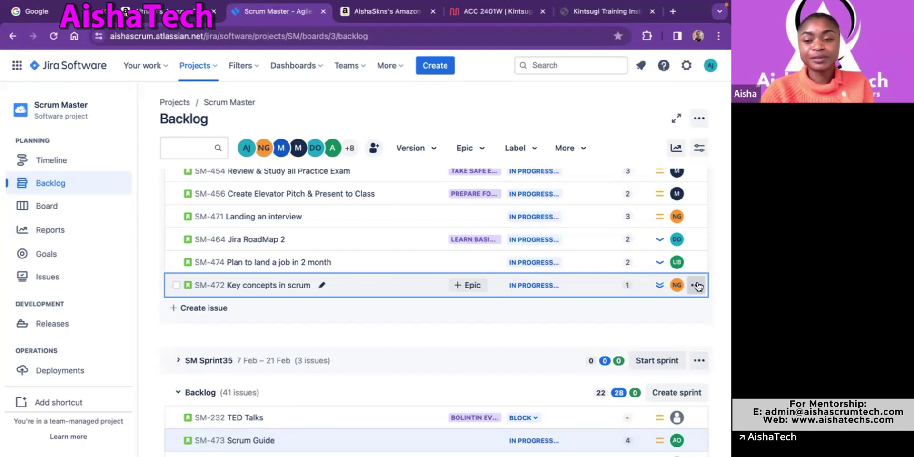
click(697, 285)
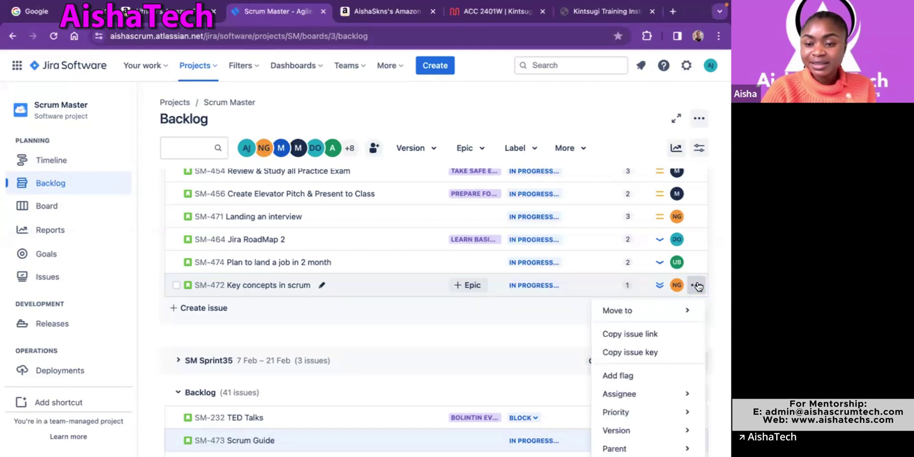
mouse_move(603, 319)
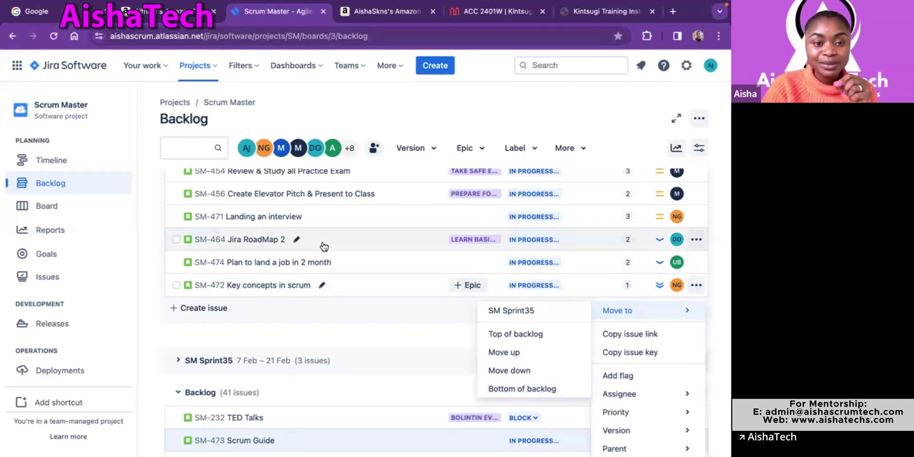
scroll(324, 246, up, 2)
key(Escape)
Move issue SM-472 Key concepts in scrum from SM Sprint34 to the bottom of the backlog and accept the sprint scope change.
scroll(307, 306, down, 3)
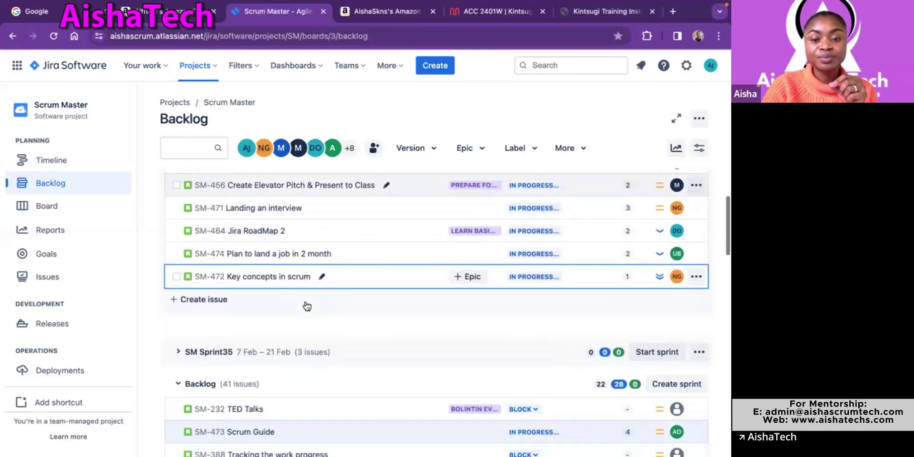
scroll(307, 306, down, 1)
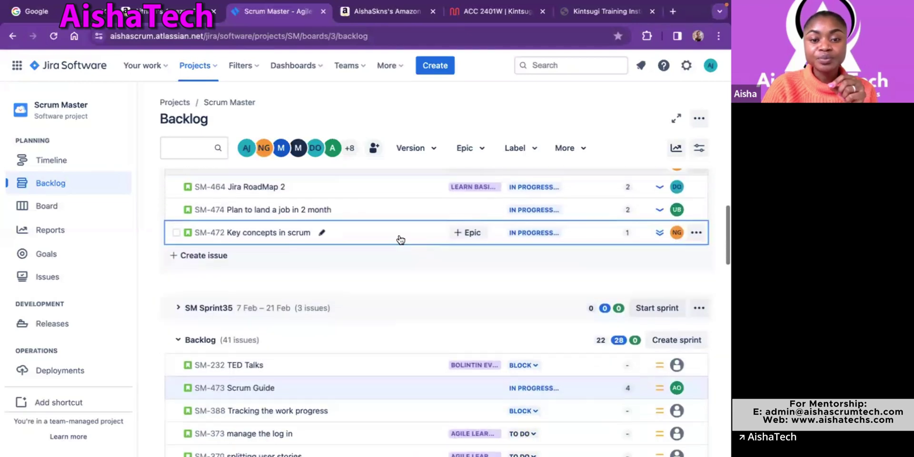
click(697, 233)
mouse_move(630, 257)
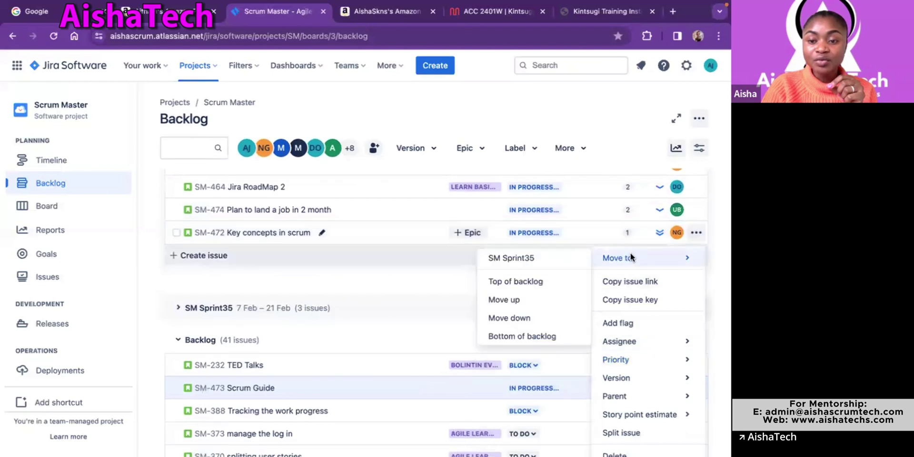
click(504, 337)
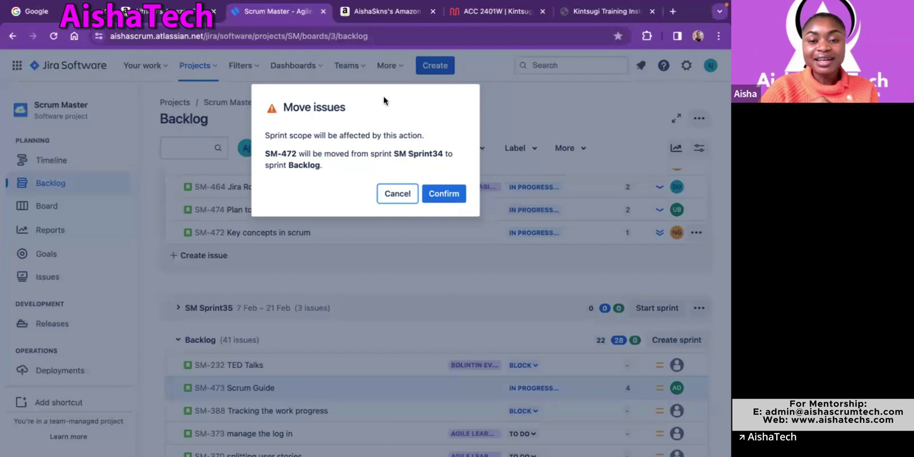
click(434, 196)
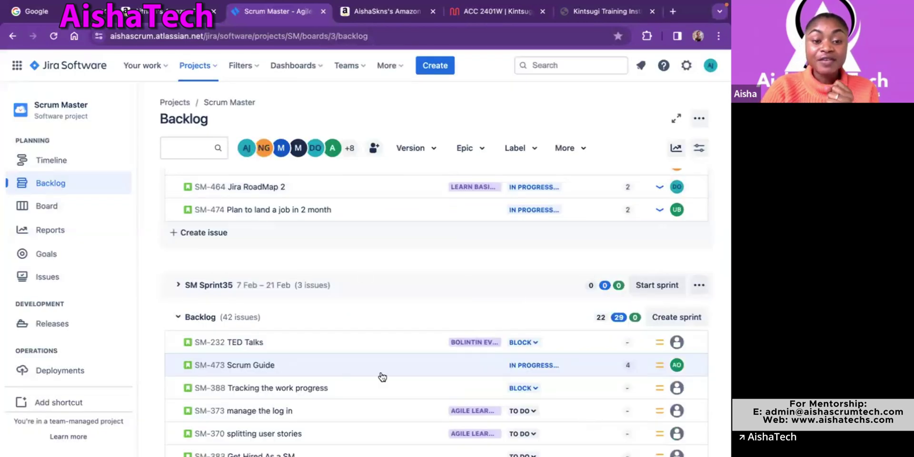
Move issue SM-473 Scrum Guide from the Backlog back to the end of SM Sprint34, accepting the scope change.
drag(359, 369, 340, 257)
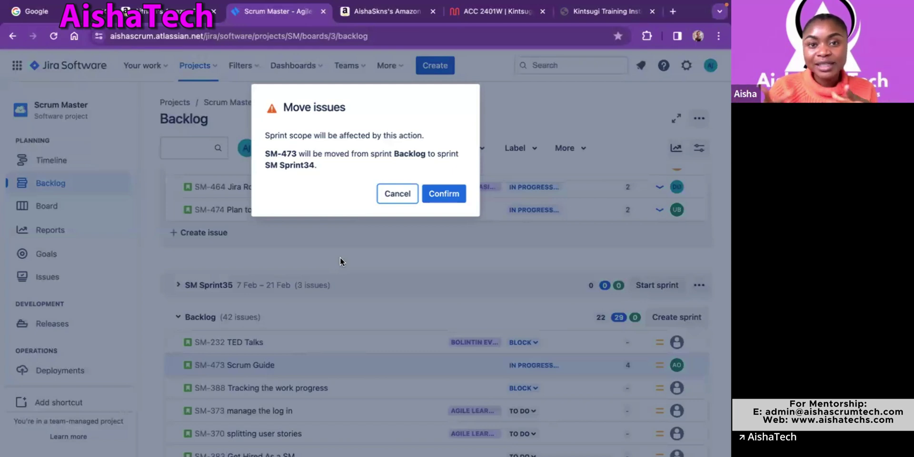
click(450, 193)
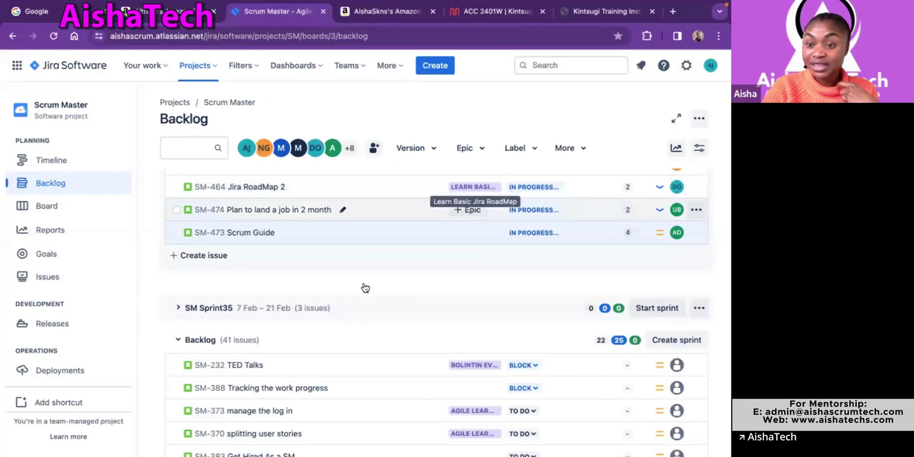
scroll(376, 339, down, 1)
scroll(375, 339, up, 3)
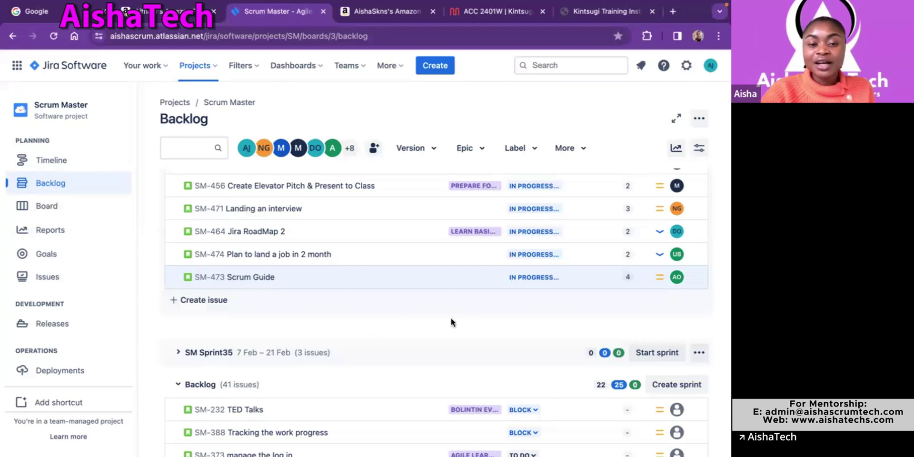
scroll(417, 309, up, 3)
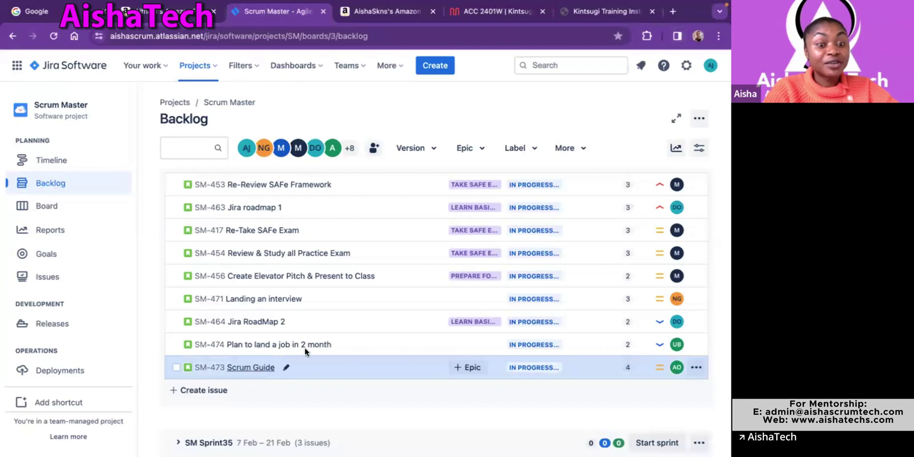
Search Jira for SM-473 and open the Scrum Guide issue.
click(548, 65)
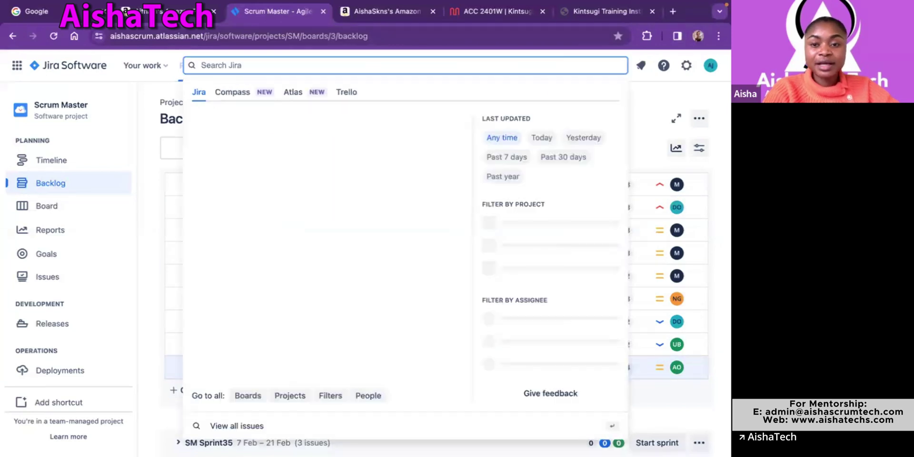
text(SM)
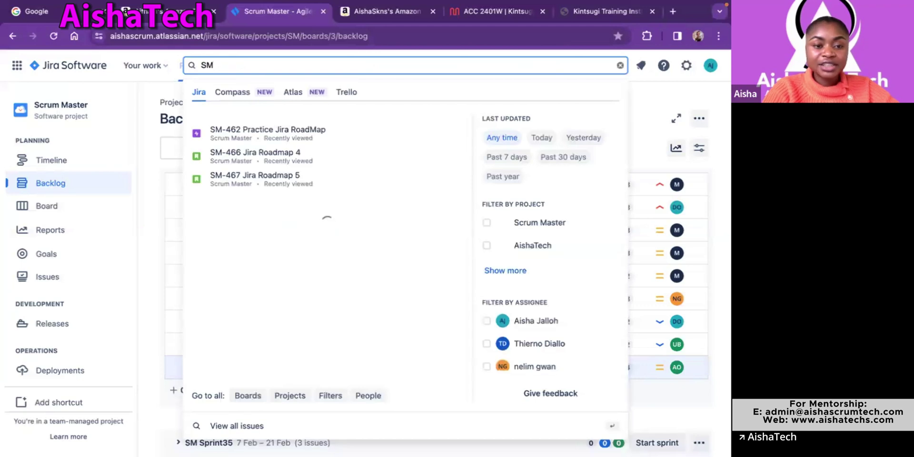
text(-4)
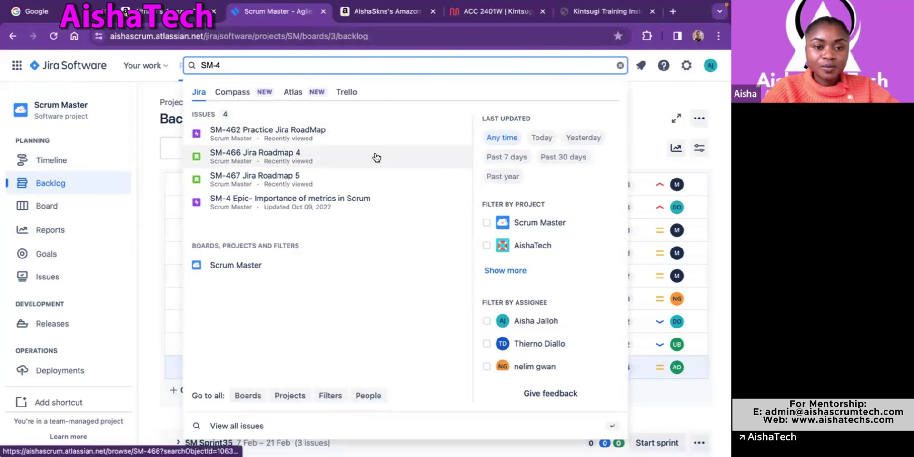
mouse_move(373, 155)
text(3)
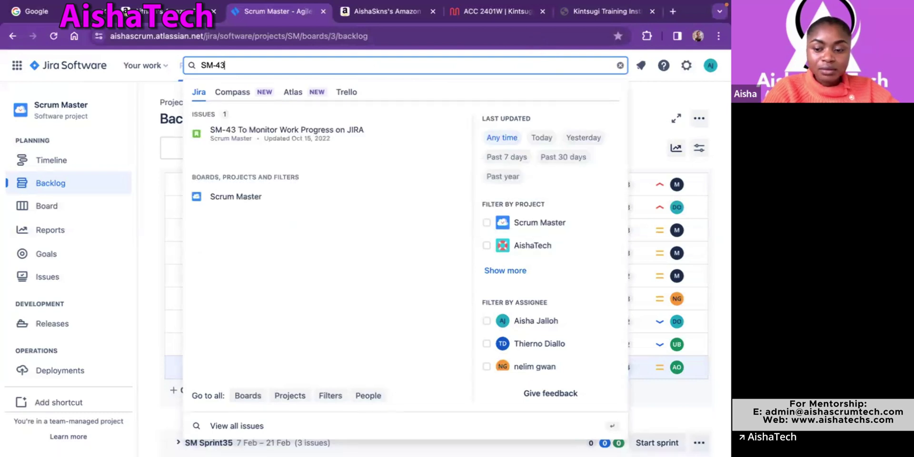
key(BackSpace)
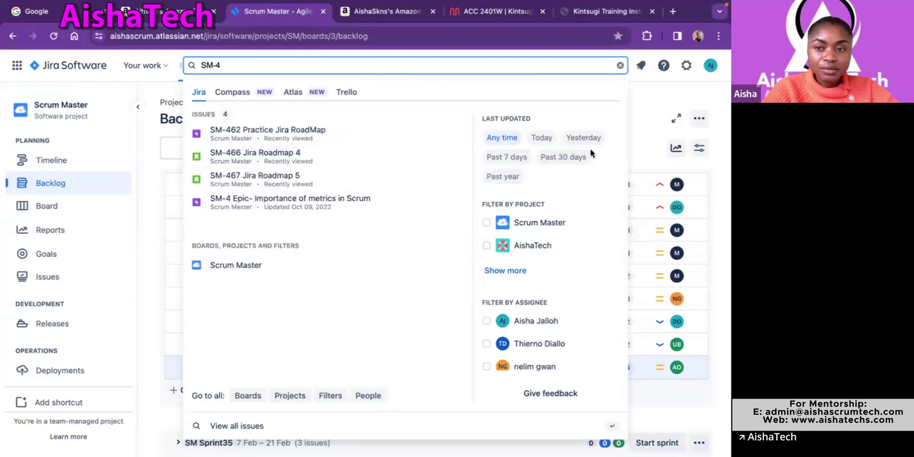
click(650, 98)
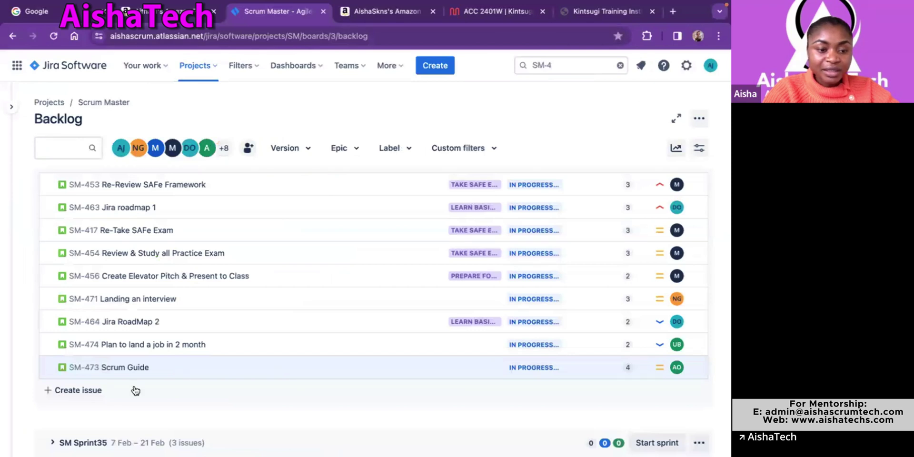
click(554, 63)
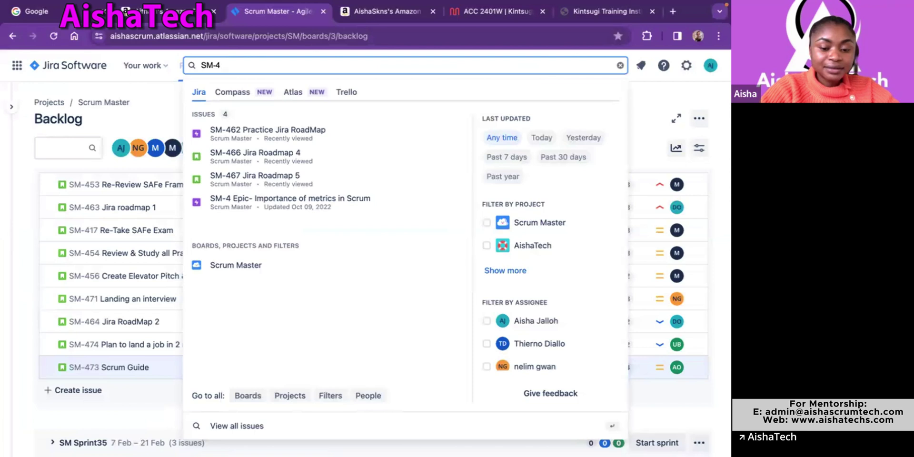
text(73)
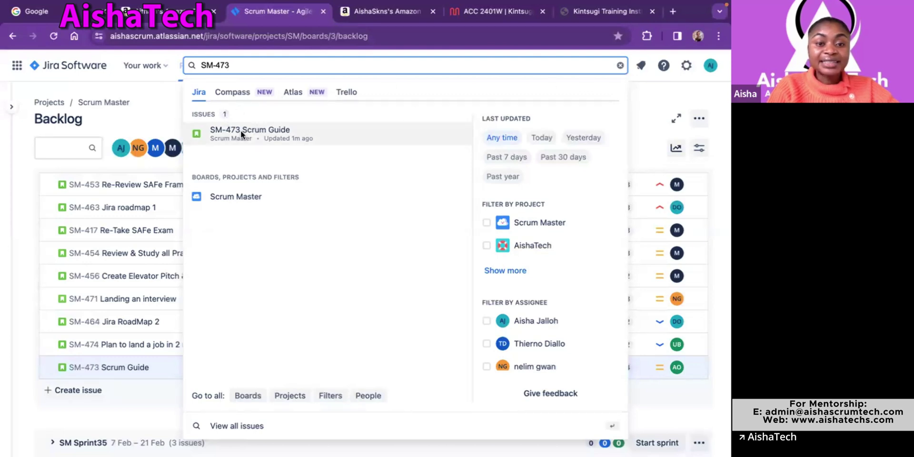
mouse_move(248, 133)
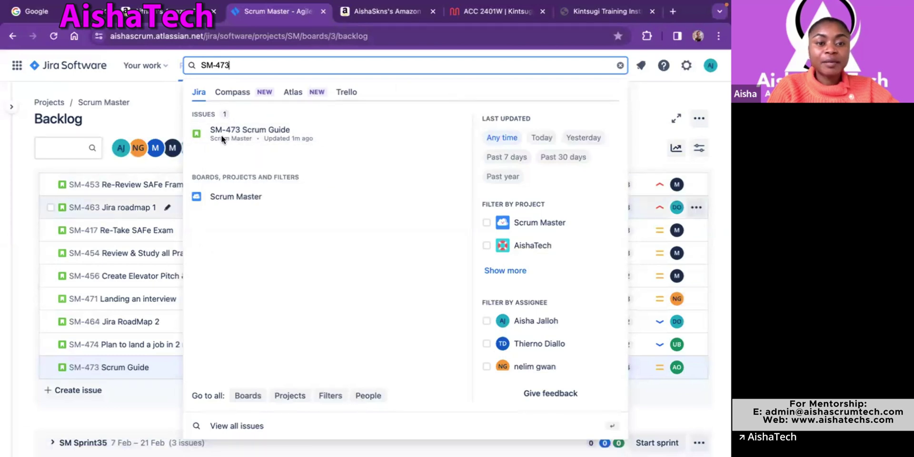
click(226, 135)
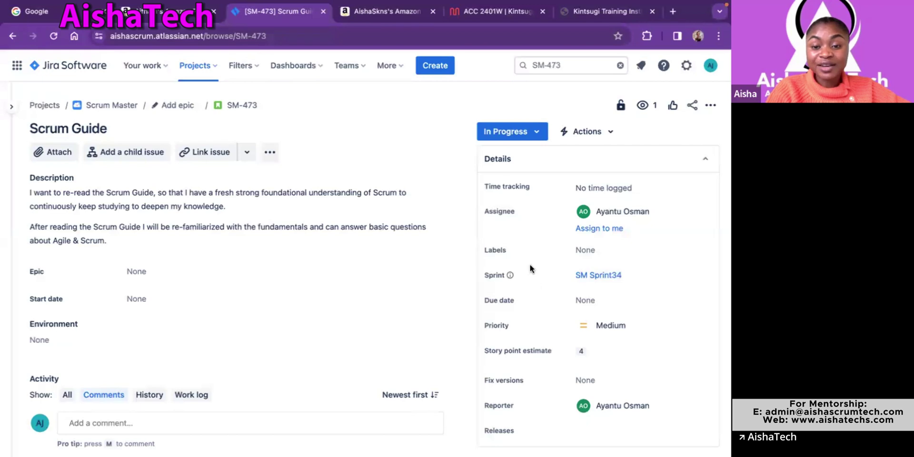
Clear the Sprint value in the details of the Scrum Guide issue to remove it from SM Sprint34.
click(633, 276)
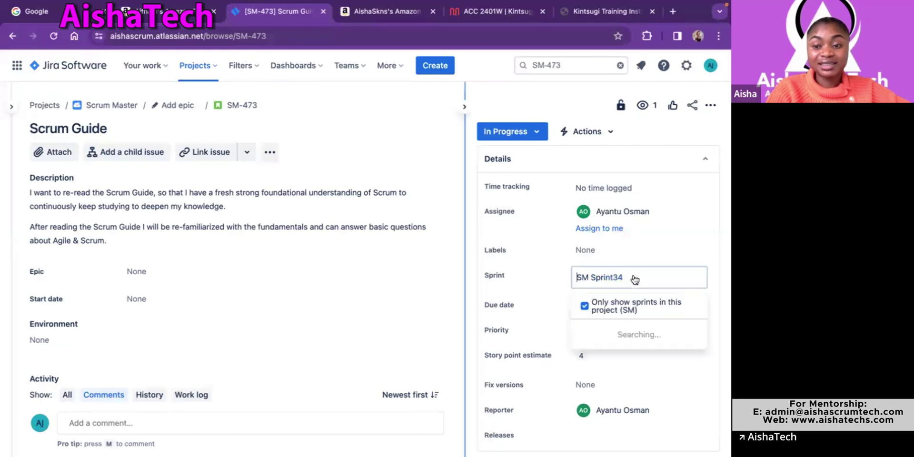
click(698, 278)
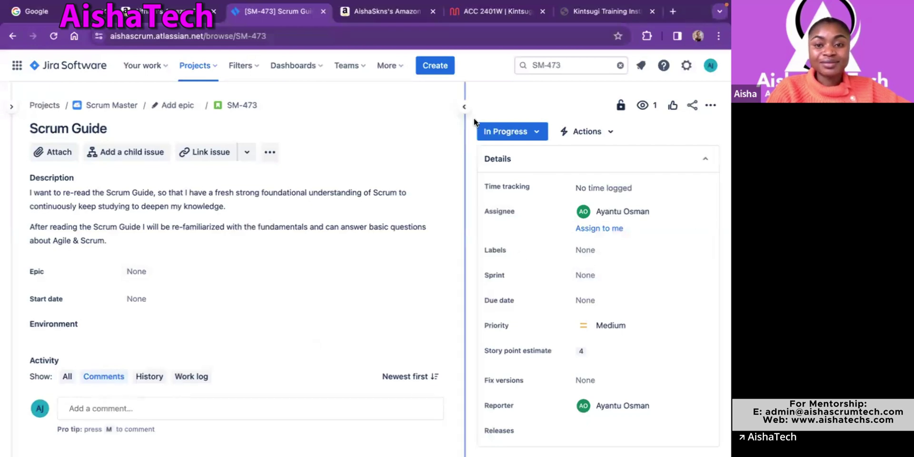
Return to the Scrum Master project's Backlog page and keep the project navigation expanded.
click(399, 119)
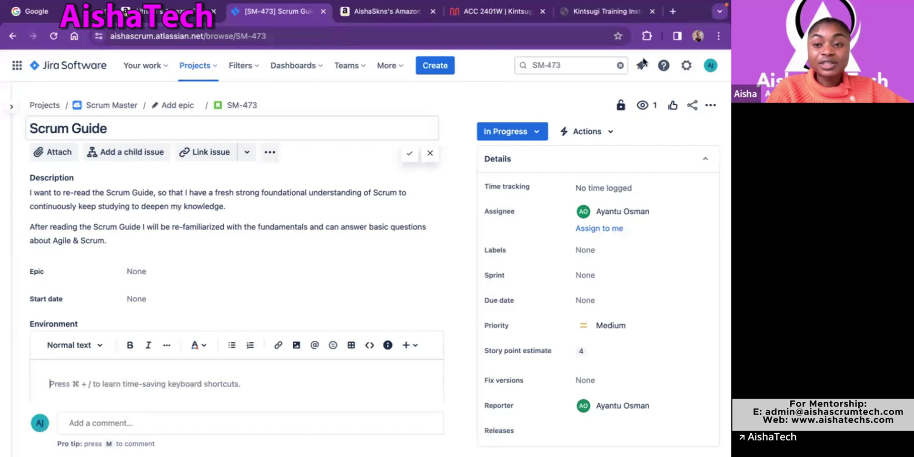
key(Escape)
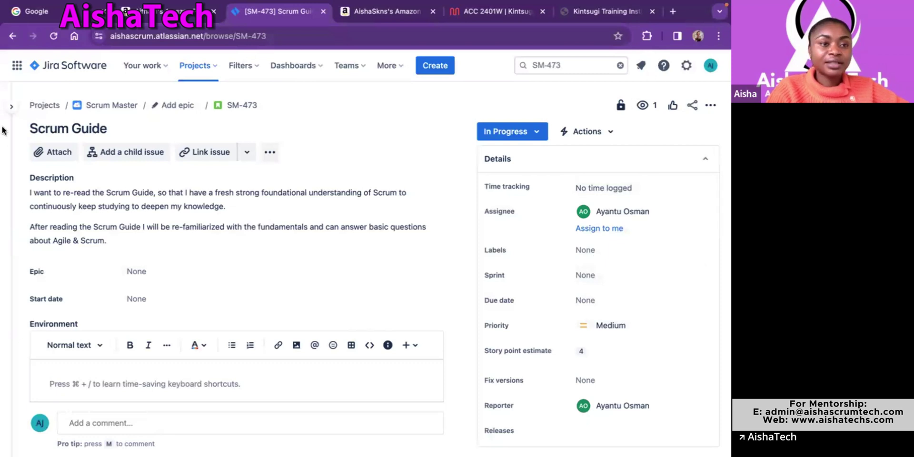
mouse_move(17, 110)
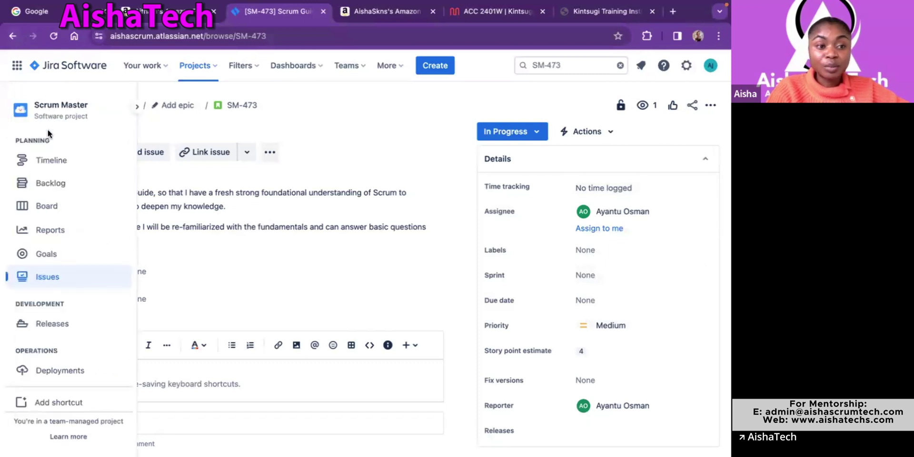
click(47, 184)
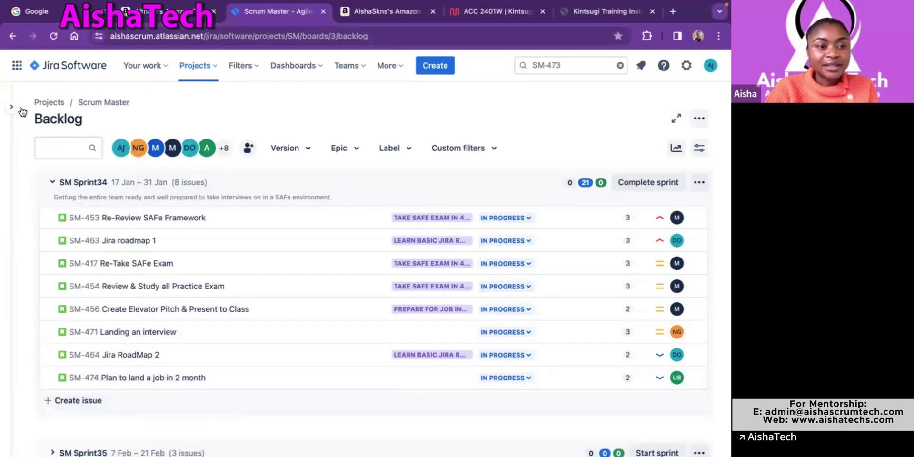
click(13, 106)
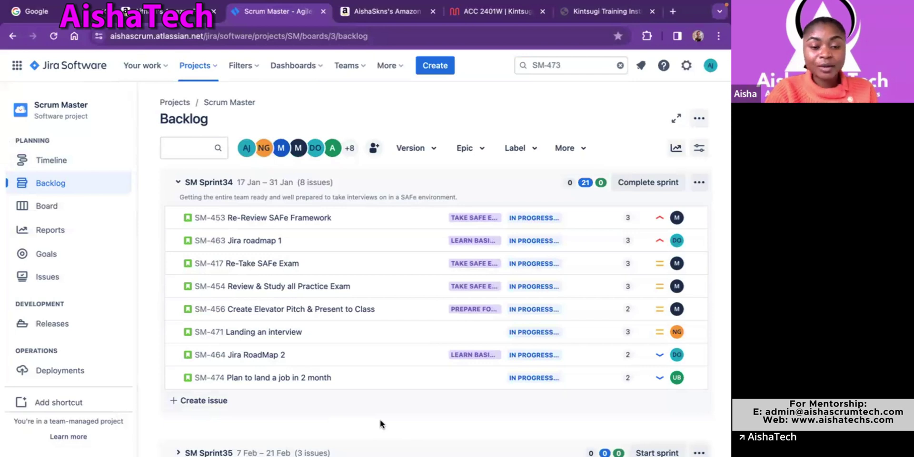
Look through the Backlog issue list for SM-473 Scrum Guide to check where the removed issue is placed.
scroll(380, 419, down, 3)
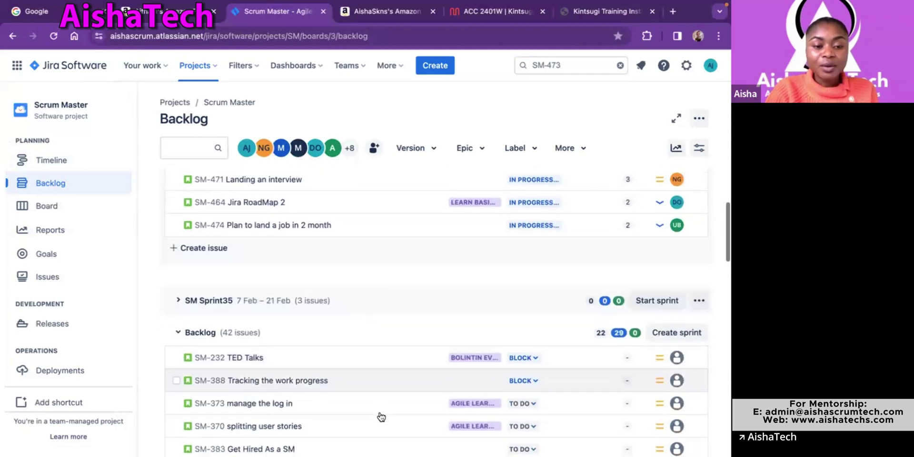
scroll(381, 417, down, 4)
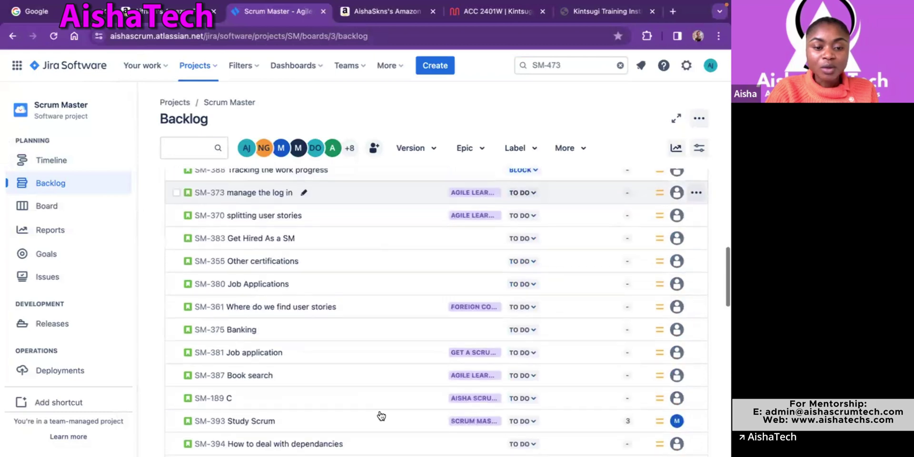
scroll(380, 416, down, 15)
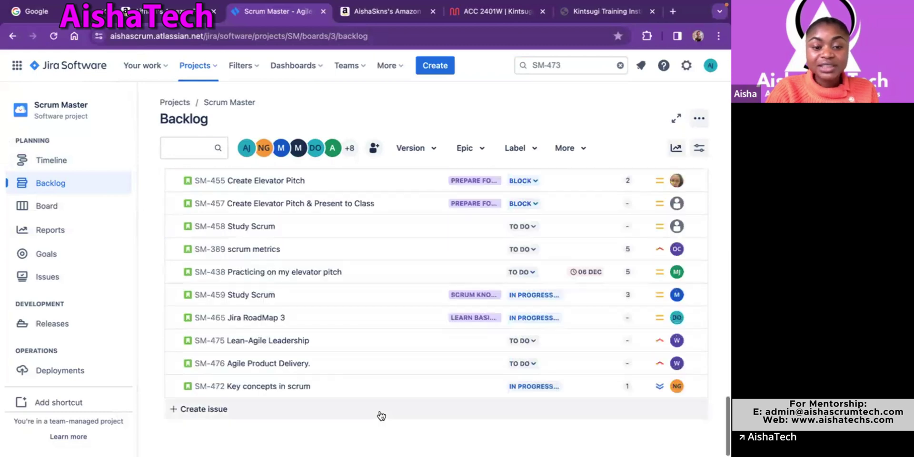
scroll(290, 285, up, 15)
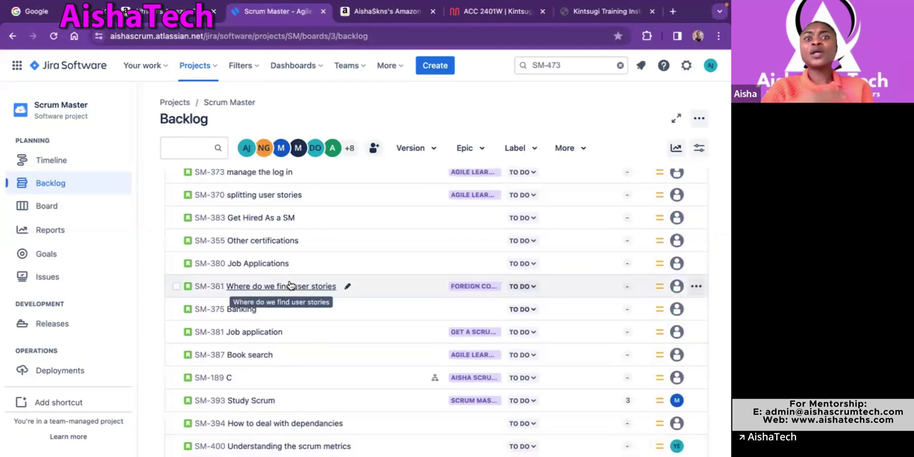
scroll(290, 286, up, 3)
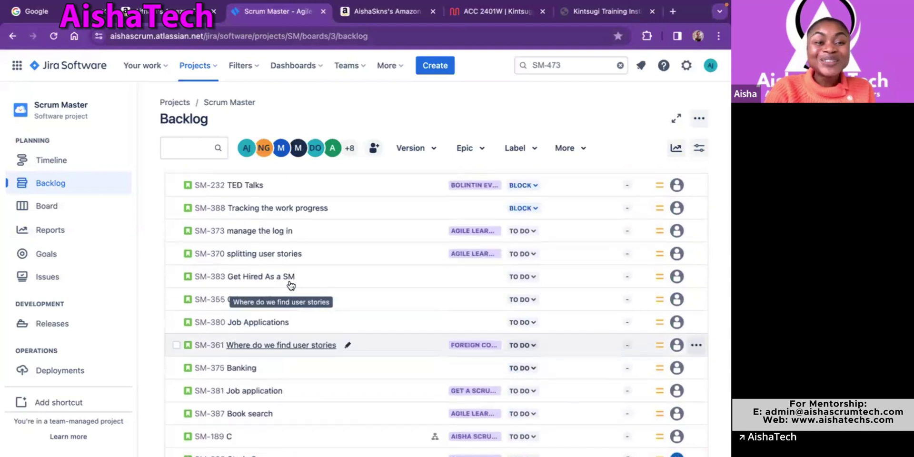
mouse_move(291, 285)
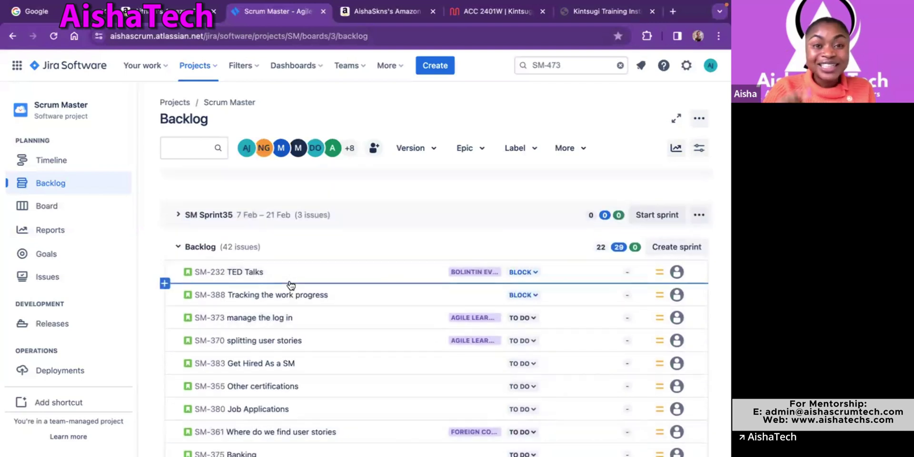
scroll(291, 285, down, 2)
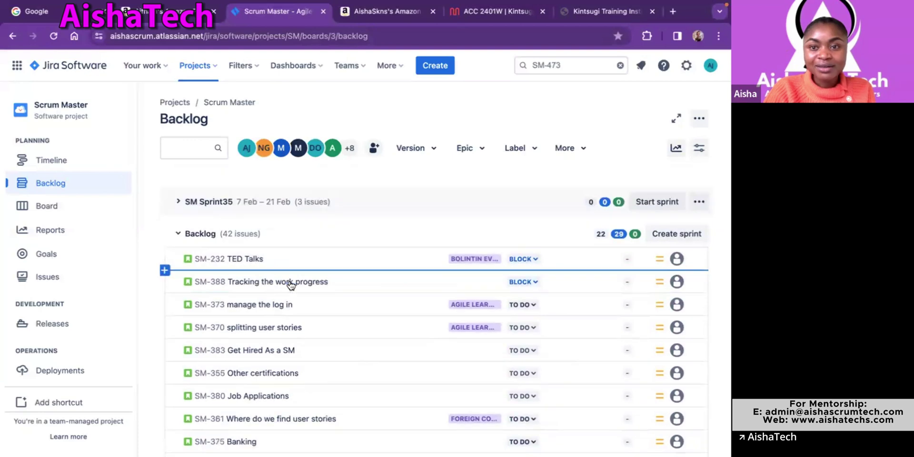
scroll(290, 286, down, 5)
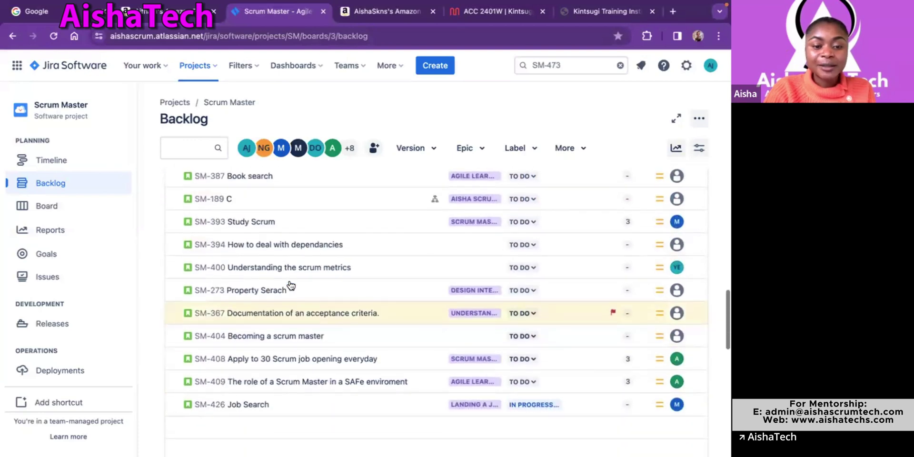
scroll(291, 284, up, 7)
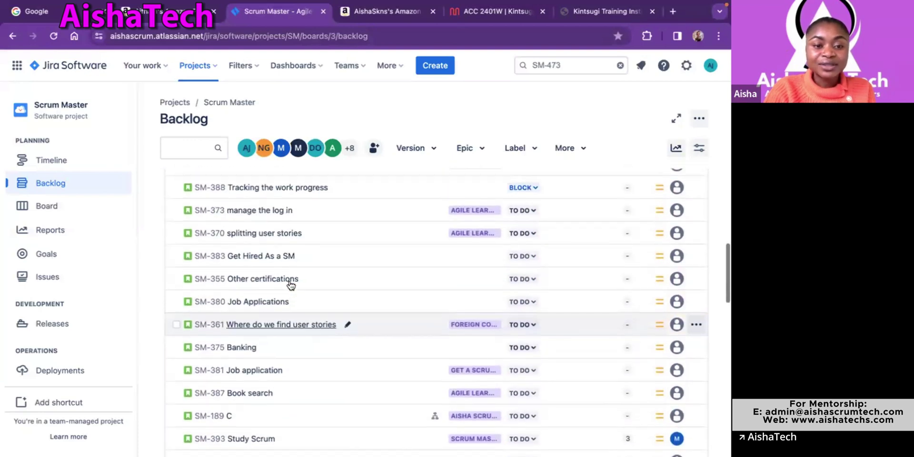
scroll(291, 285, down, 7)
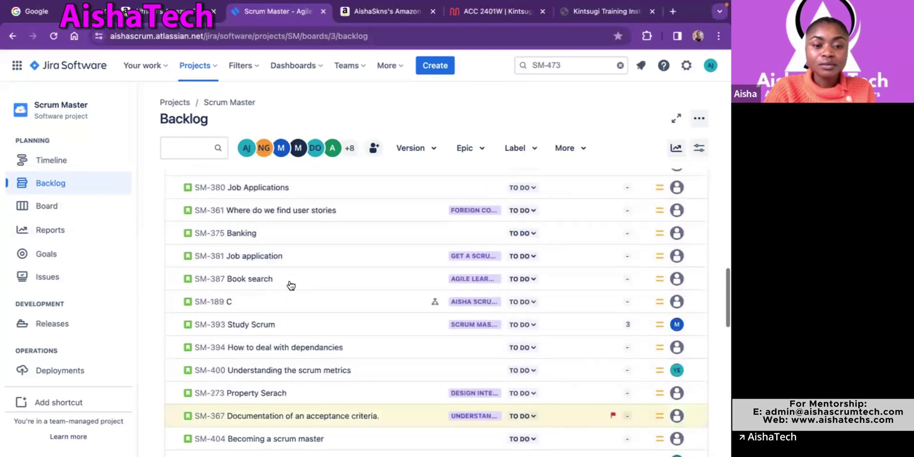
scroll(290, 285, down, 8)
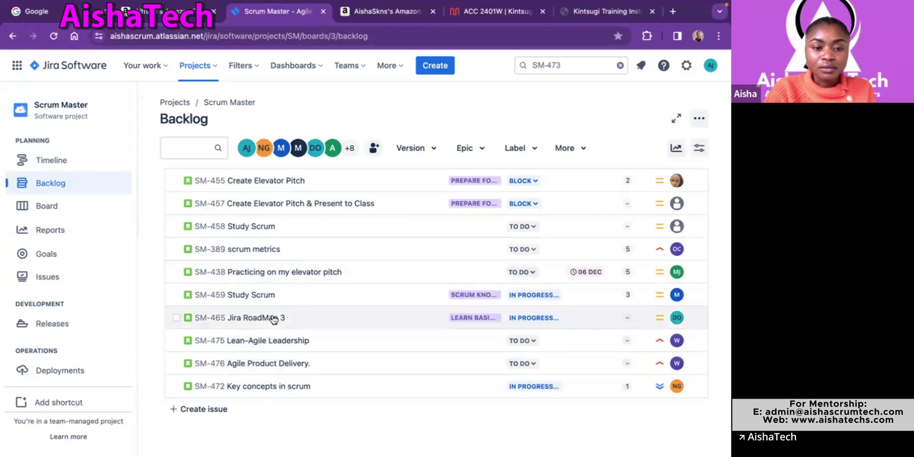
scroll(274, 319, up, 3)
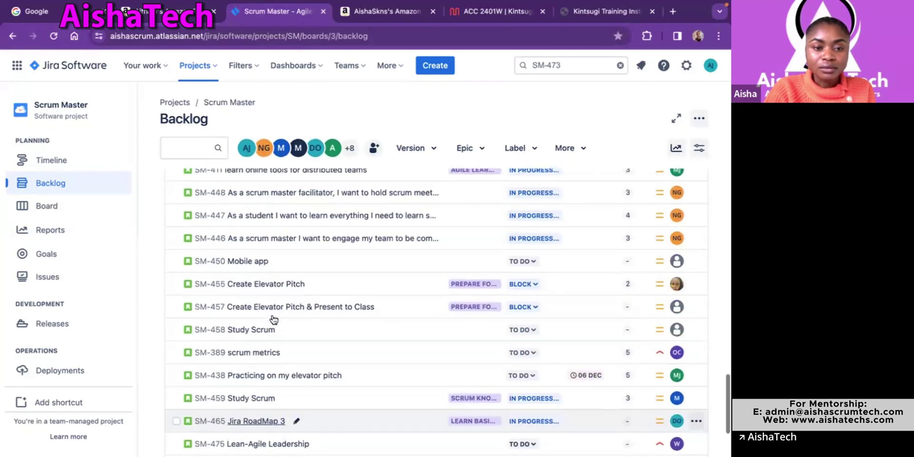
scroll(274, 319, up, 2)
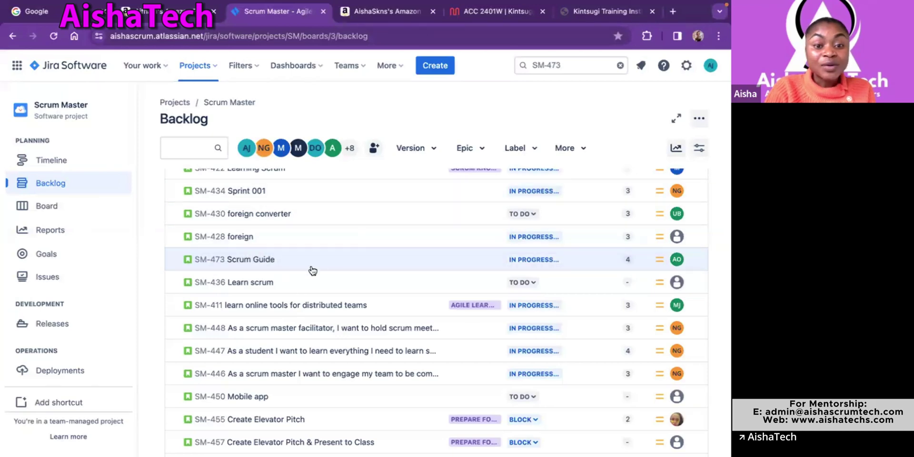
Clear the Sprint value of SM-474 Plan to land a job in 2 month from its details, close them and reload the backlog.
scroll(285, 273, up, 10)
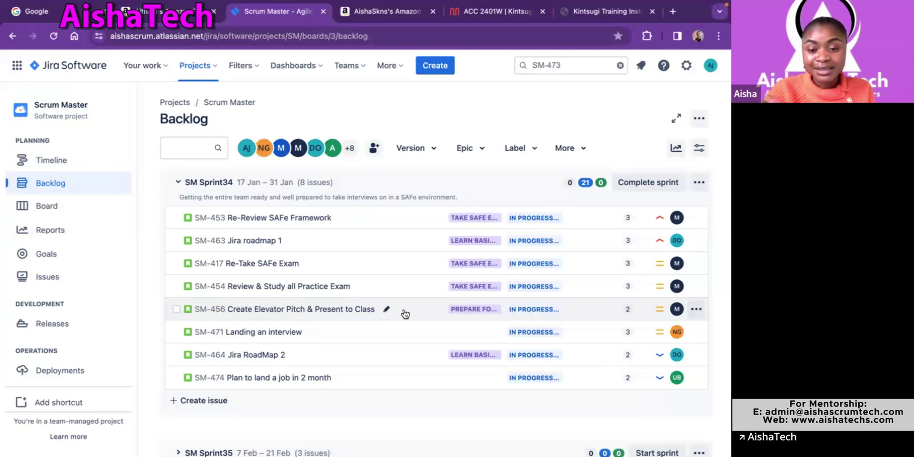
click(393, 379)
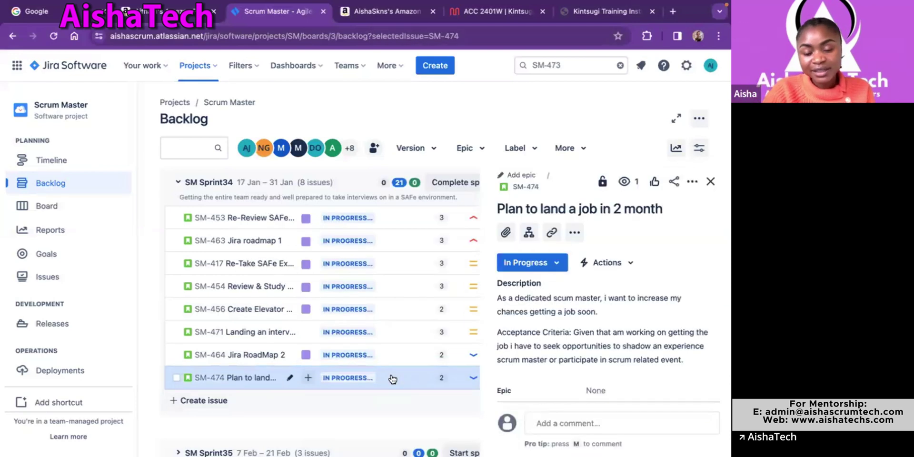
scroll(562, 348, down, 6)
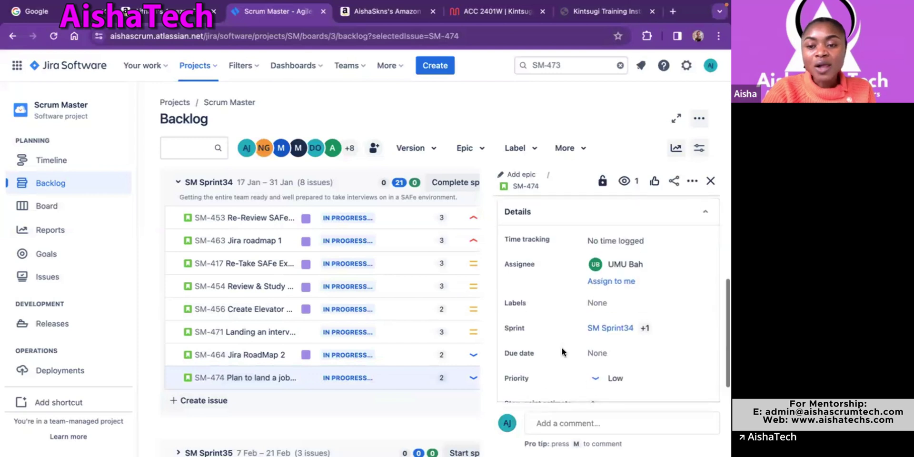
scroll(562, 348, down, 2)
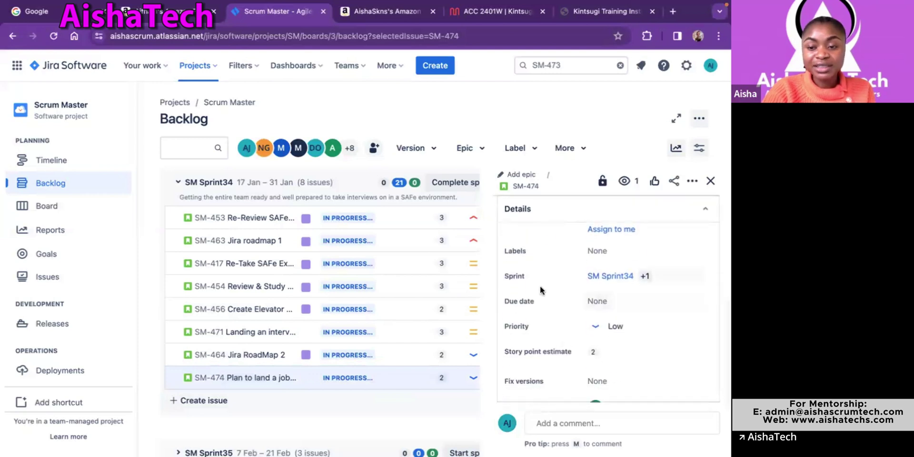
click(673, 275)
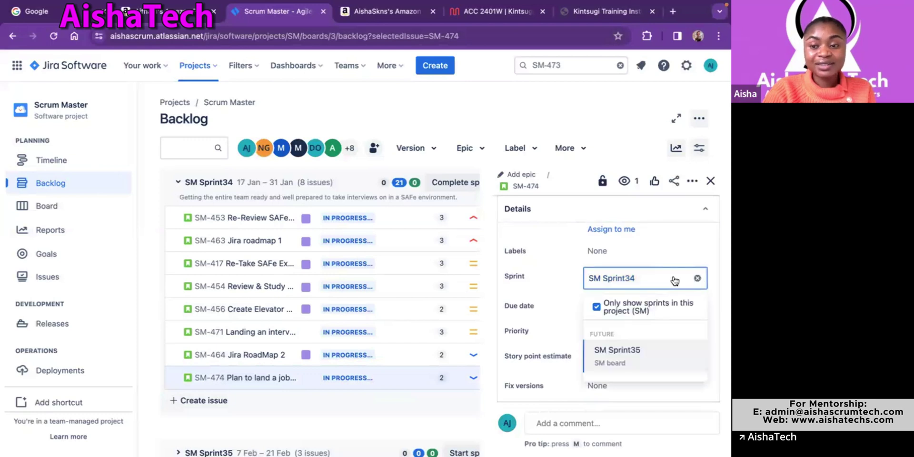
click(698, 279)
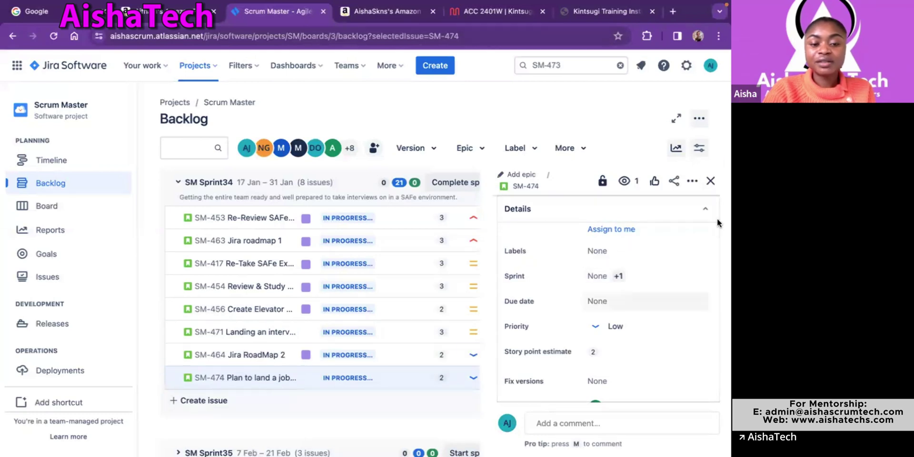
click(711, 182)
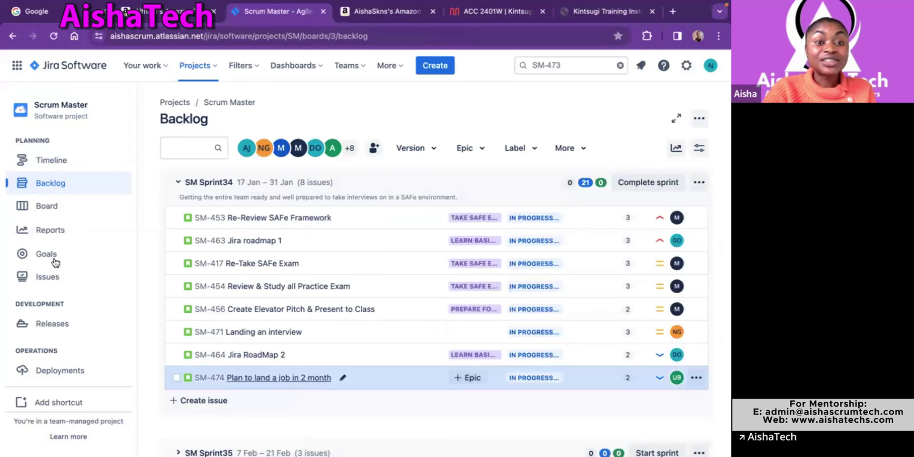
click(54, 36)
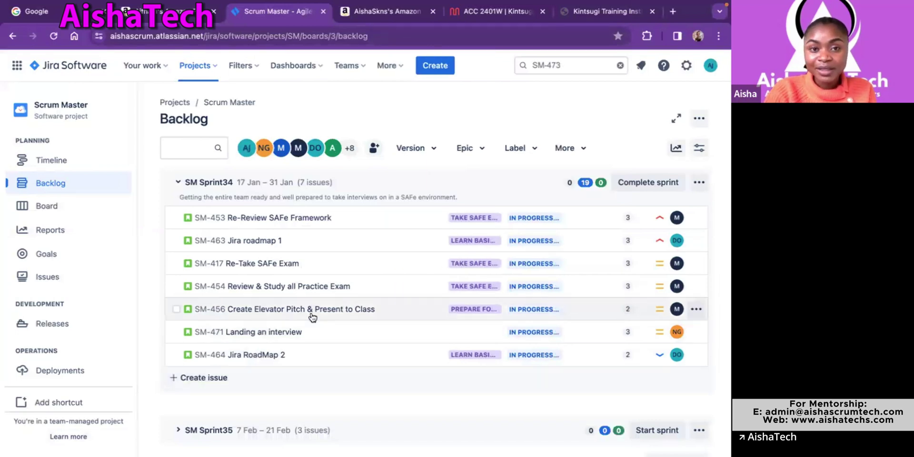
Examine the Backlog list for SM-474 Plan to land a job in 2 month, and review the issues left in SM Sprint34.
scroll(332, 319, down, 3)
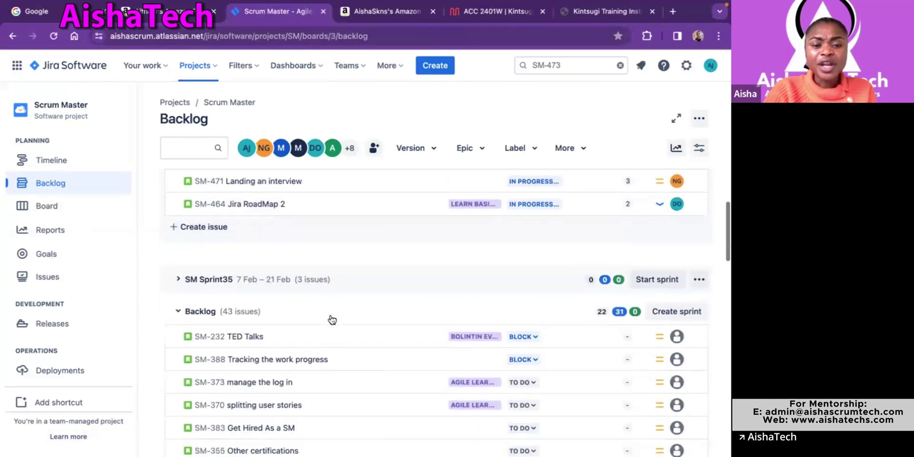
scroll(332, 319, down, 10)
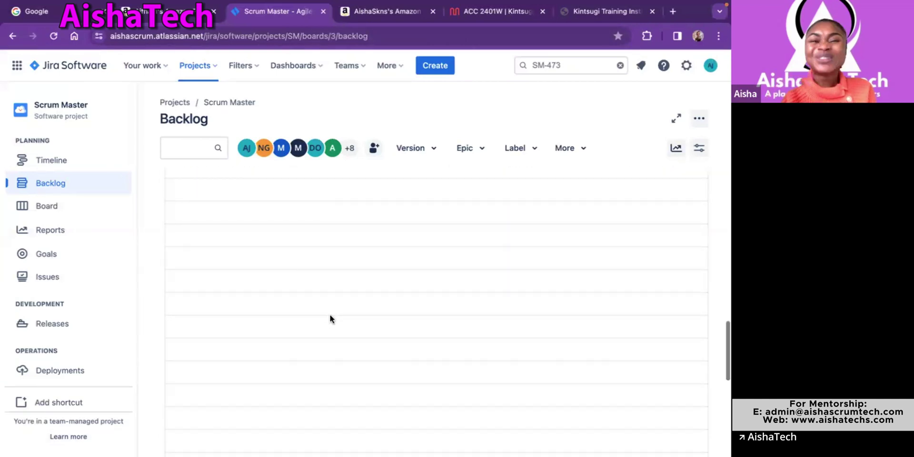
scroll(331, 317, down, 3)
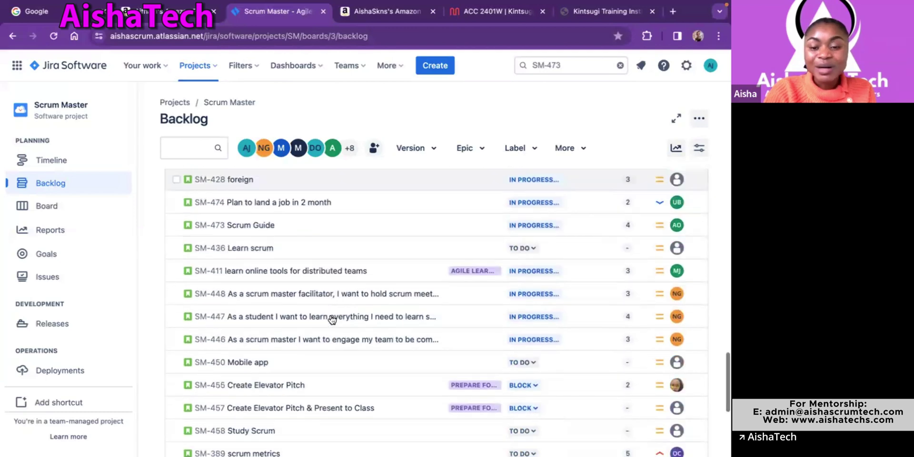
scroll(332, 320, down, 4)
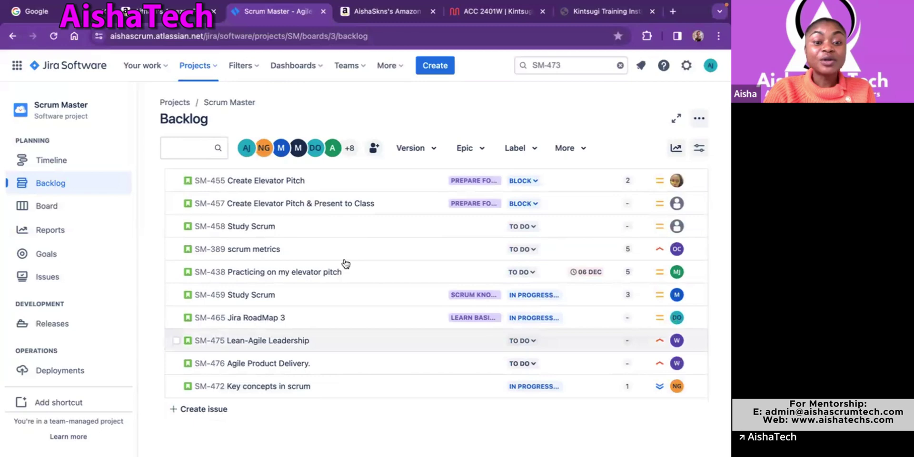
scroll(346, 263, up, 5)
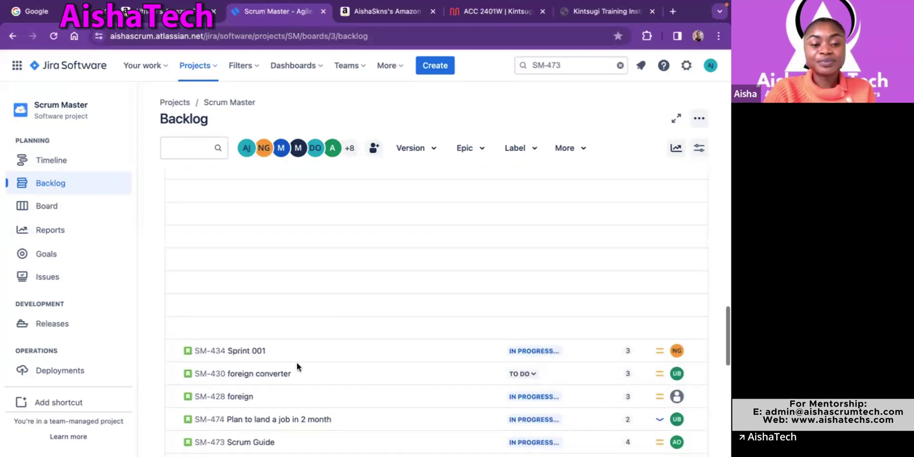
scroll(282, 284, up, 10)
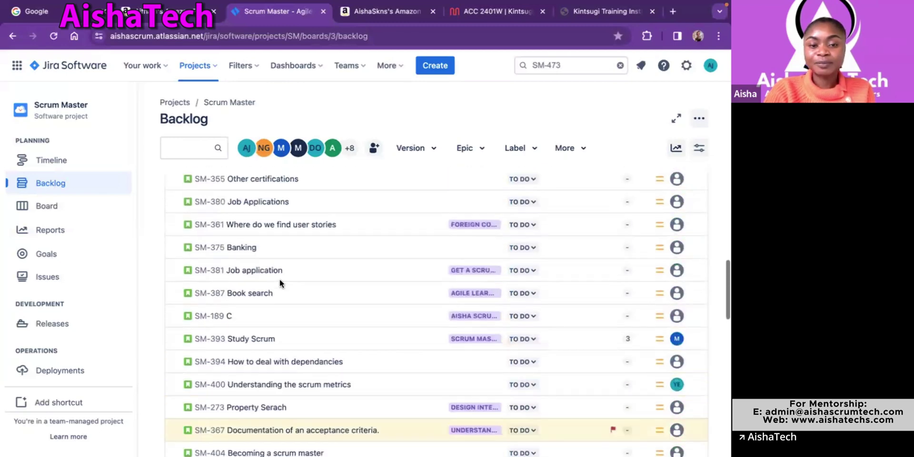
scroll(308, 387, down, 6)
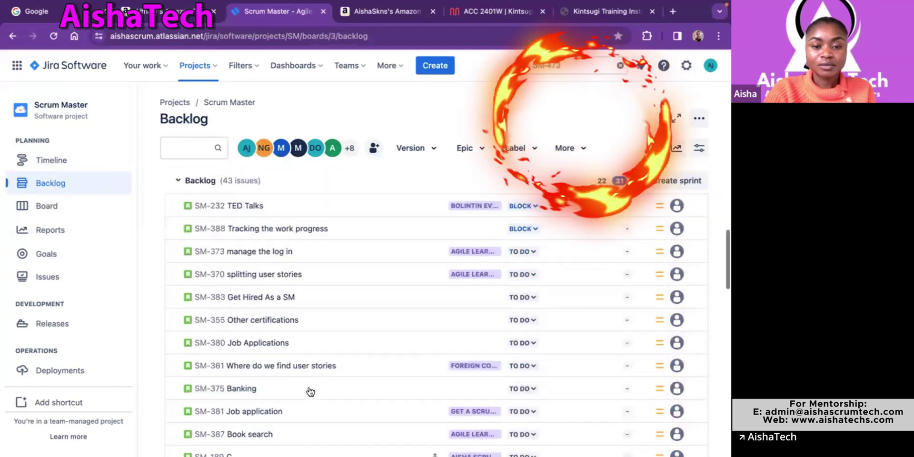
scroll(309, 391, down, 5)
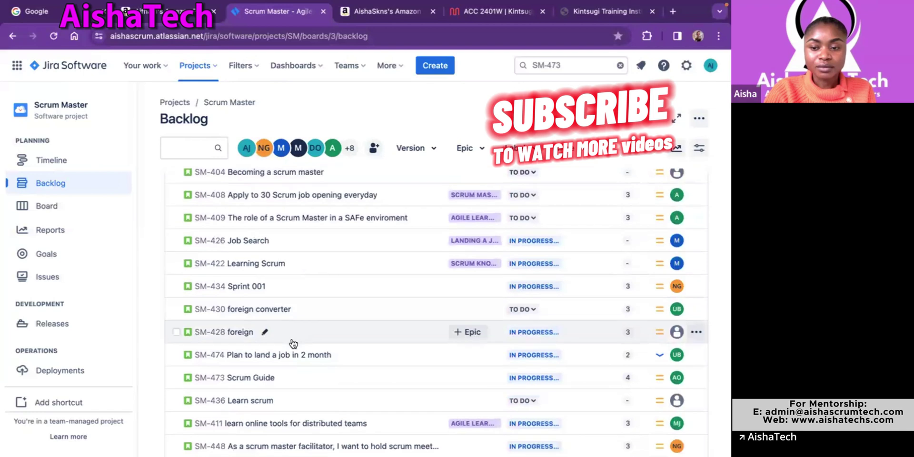
scroll(292, 343, down, 2)
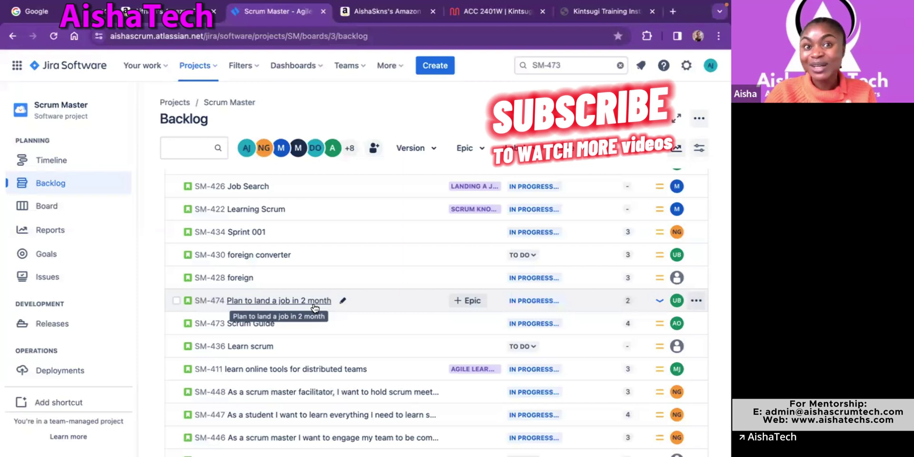
scroll(314, 307, up, 10)
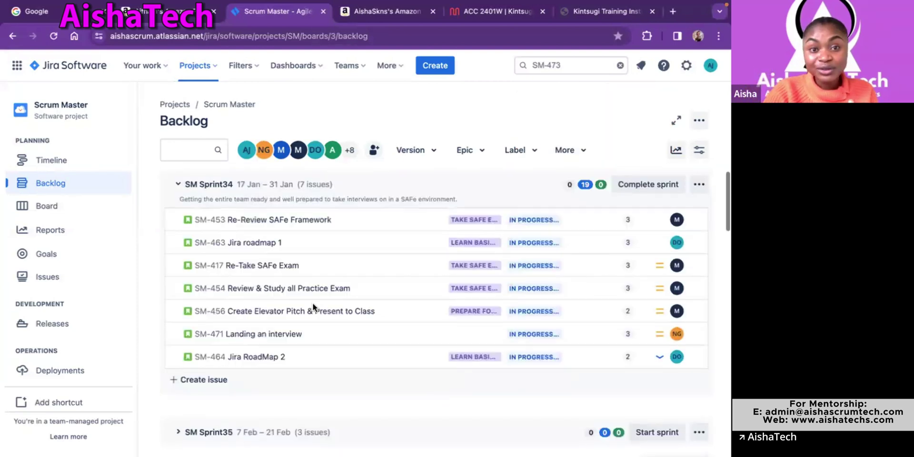